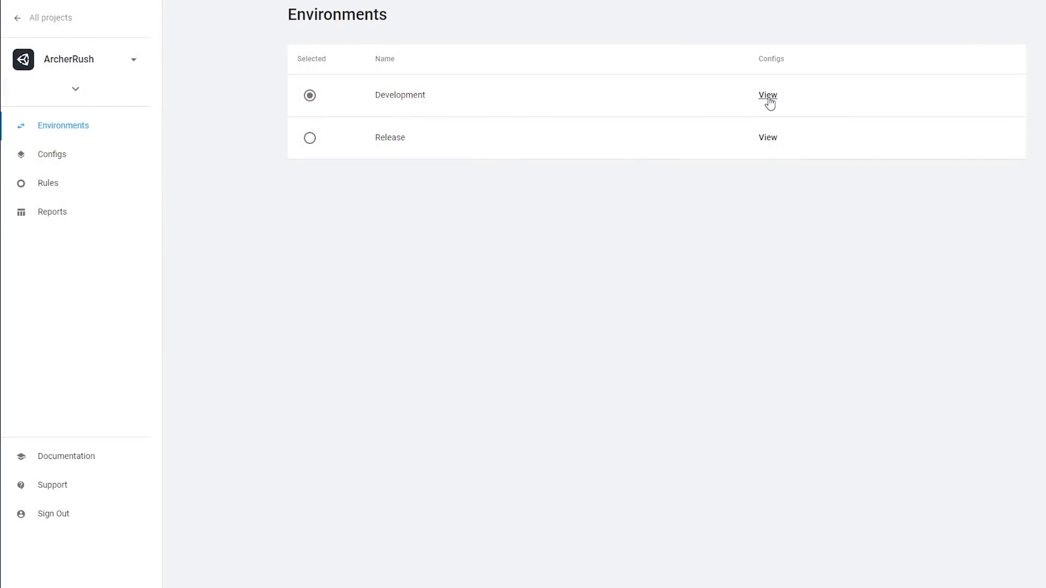
type("1")
Confirm the Development config's warrior spawn amount of 1 and save the config
key("Return")
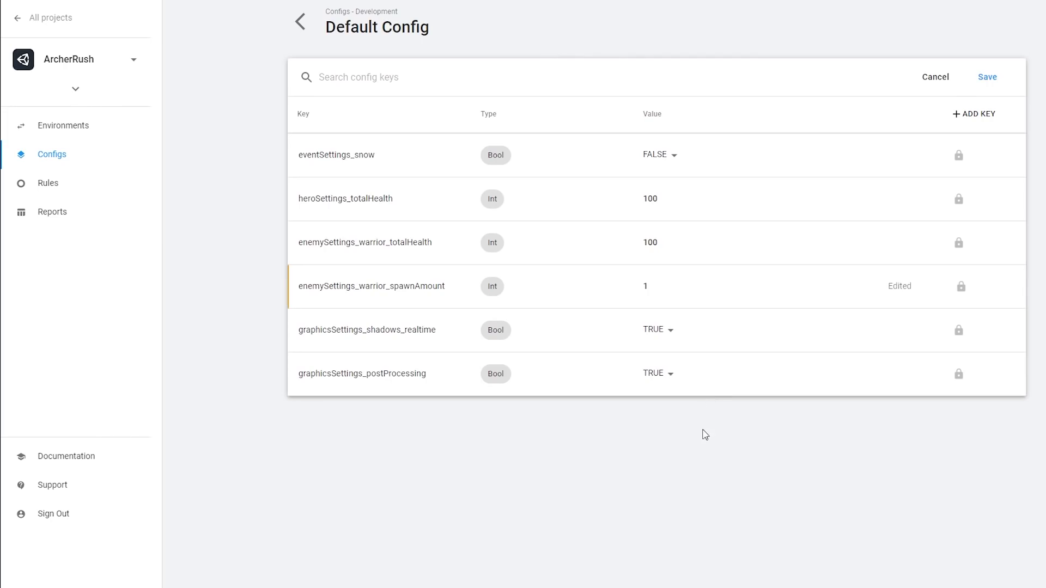
left_click(989, 79)
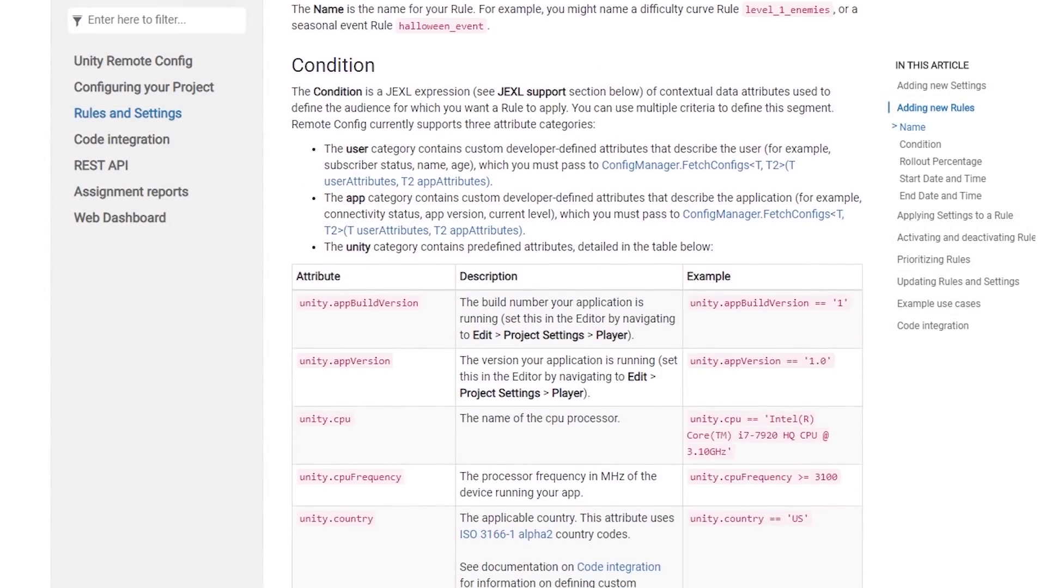
scroll(576, 327, "down", 1)
scroll(576, 326, "down", 1)
scroll(575, 327, "down", 1)
scroll(576, 326, "down", 1)
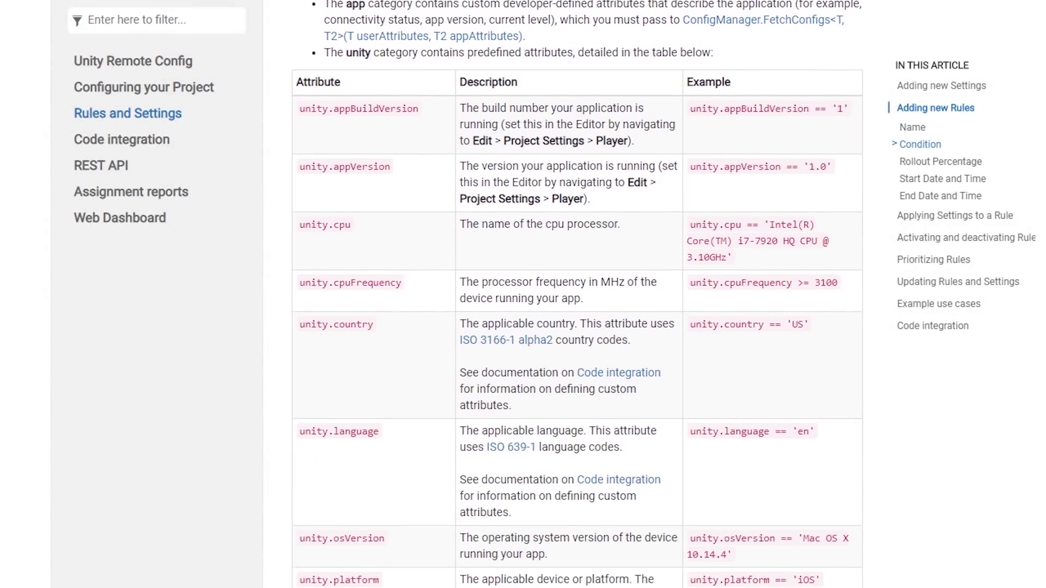
scroll(575, 327, "down", 1)
scroll(575, 328, "down", 1)
scroll(576, 327, "down", 1)
scroll(576, 327, "down", 1)
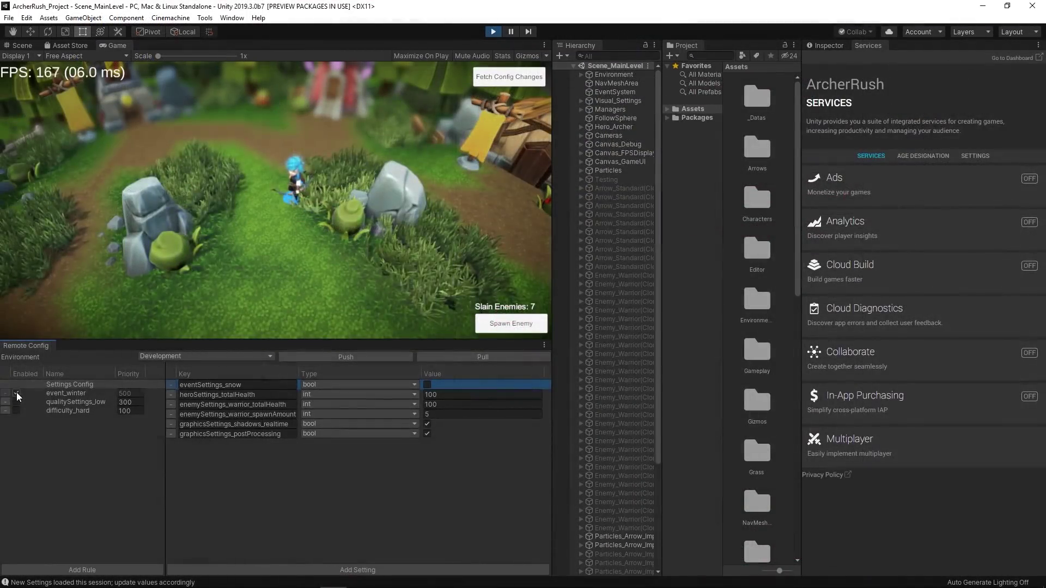
Push and fetch the config for a snowy level, spawn a warrior wave, then exit Play mode
left_click(352, 356)
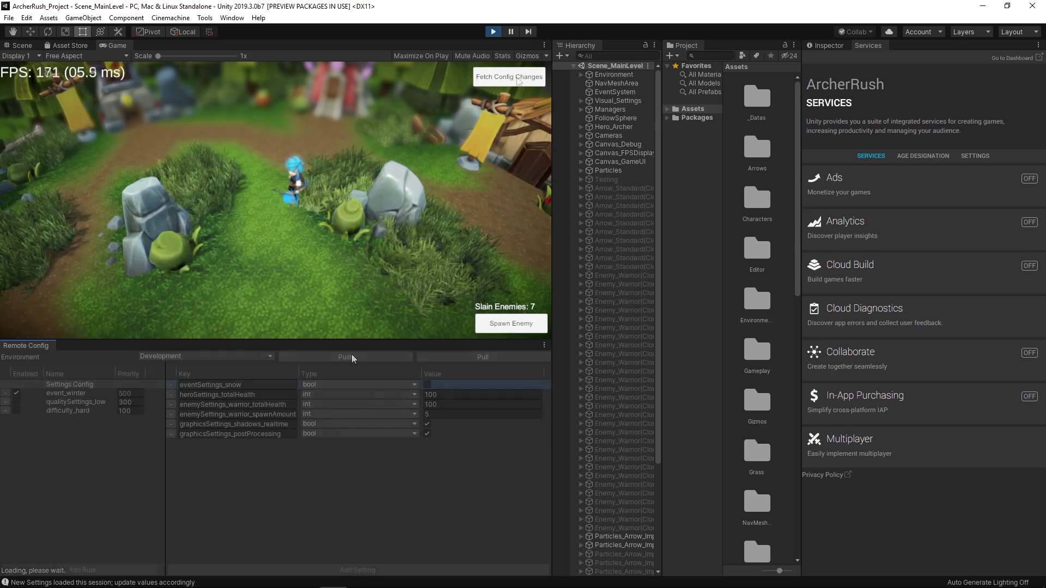
left_click(517, 77)
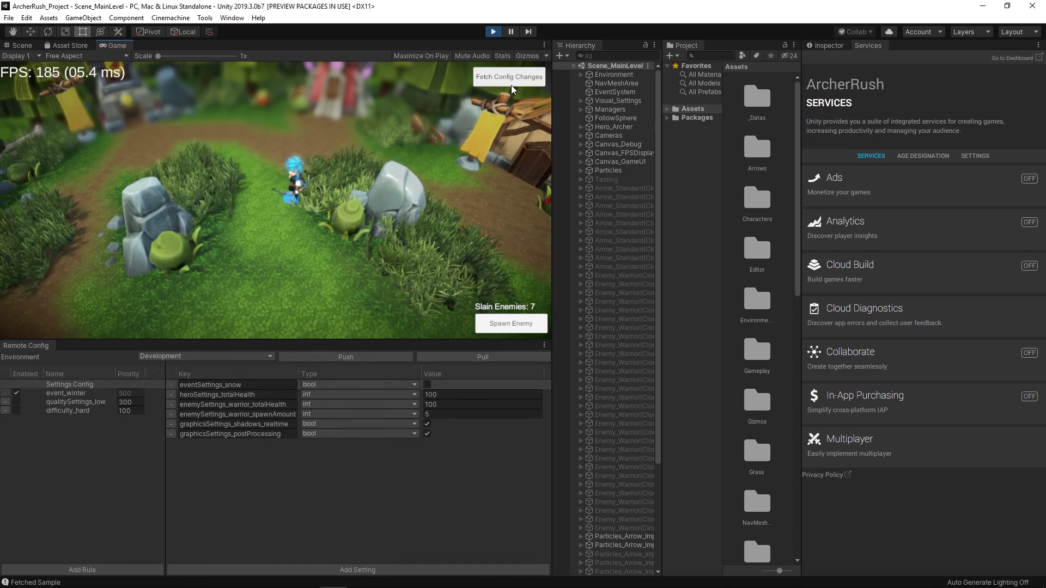
left_click(511, 83)
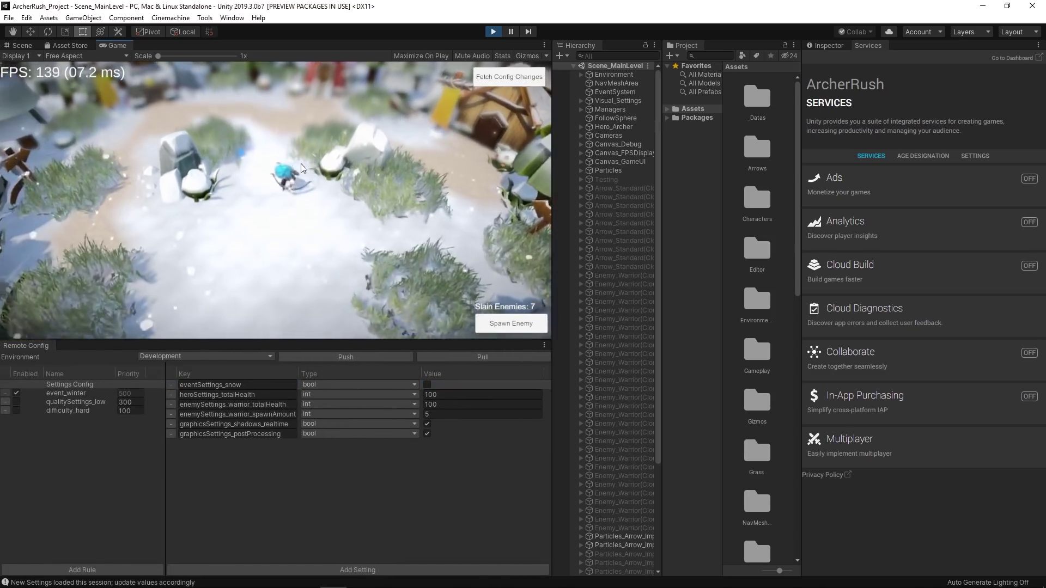
left_click(510, 323)
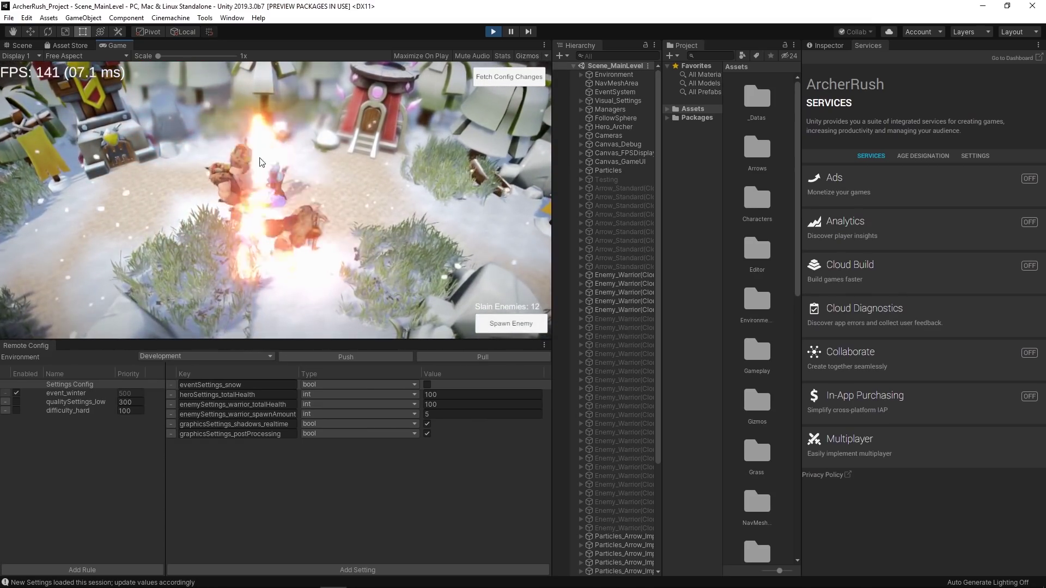
key("ctrl+p")
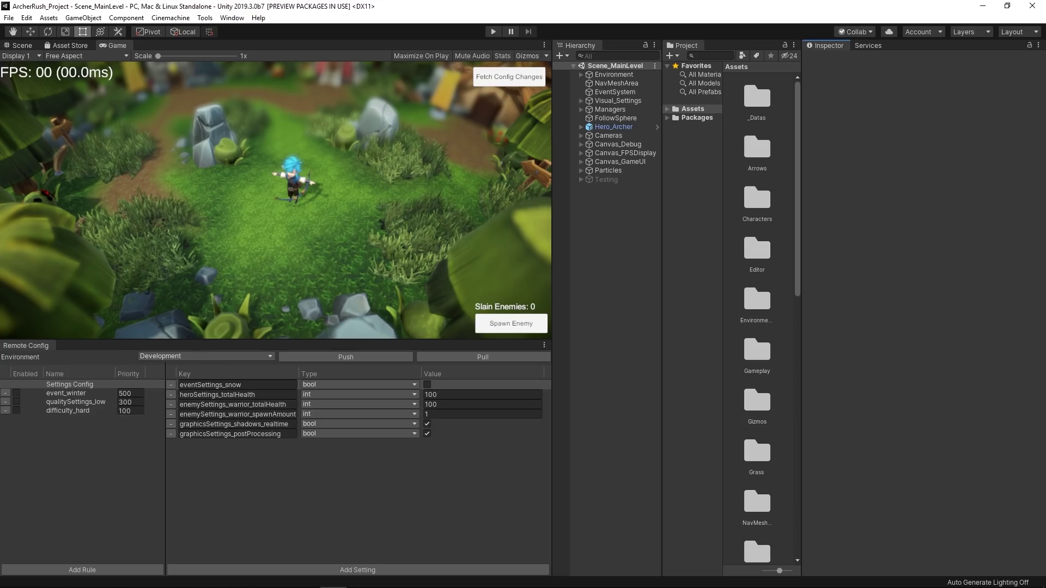
left_click(231, 17)
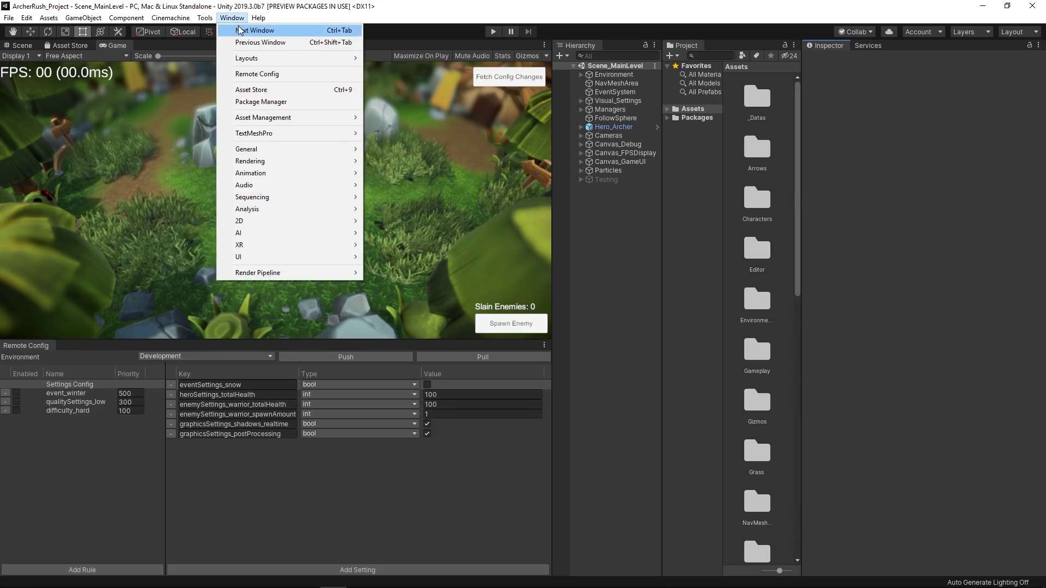
left_click(264, 104)
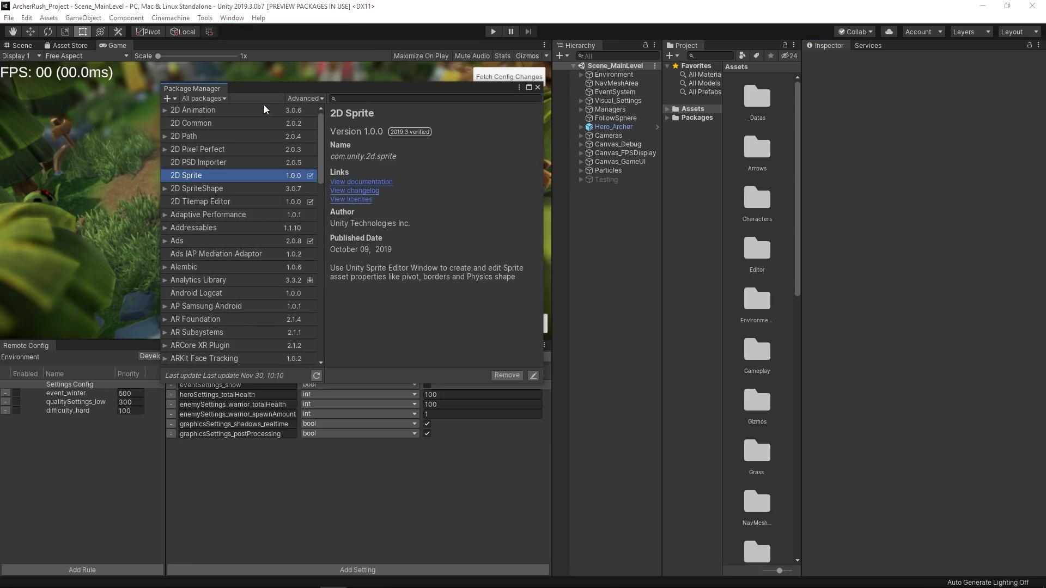
left_click(205, 99)
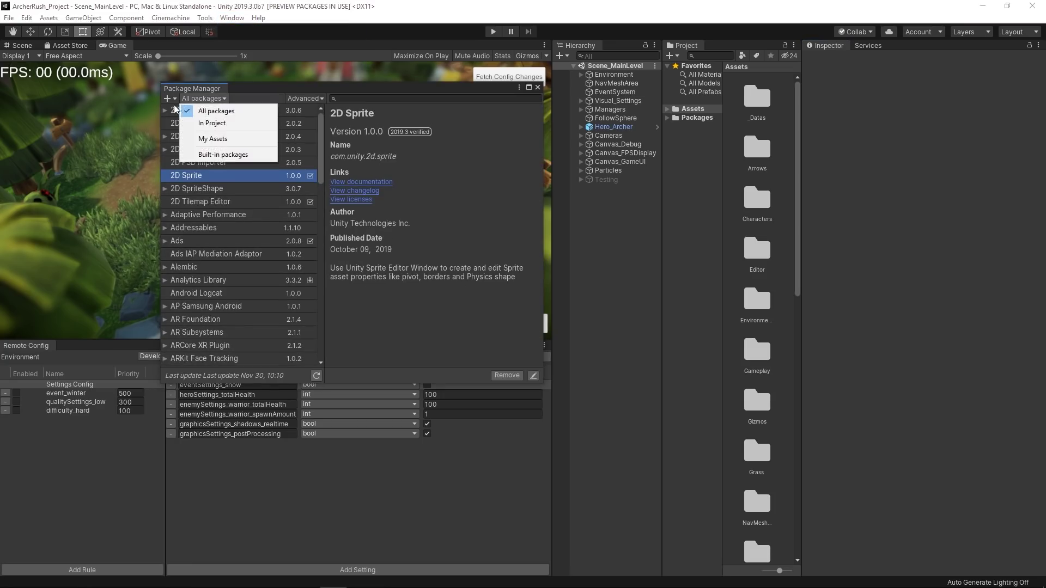
left_click(319, 120)
left_click_drag(319, 126, 320, 245)
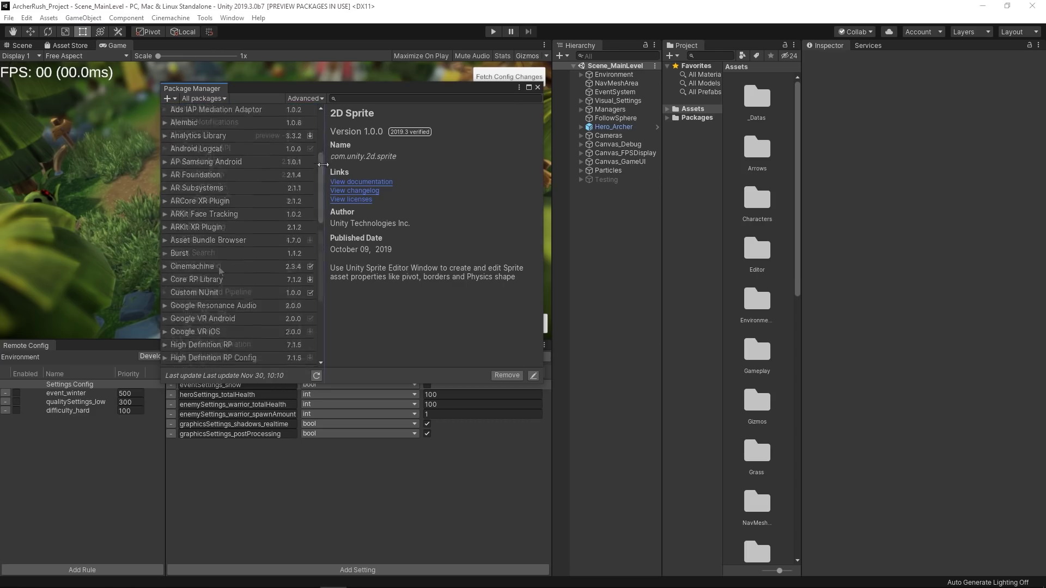
left_click(221, 267)
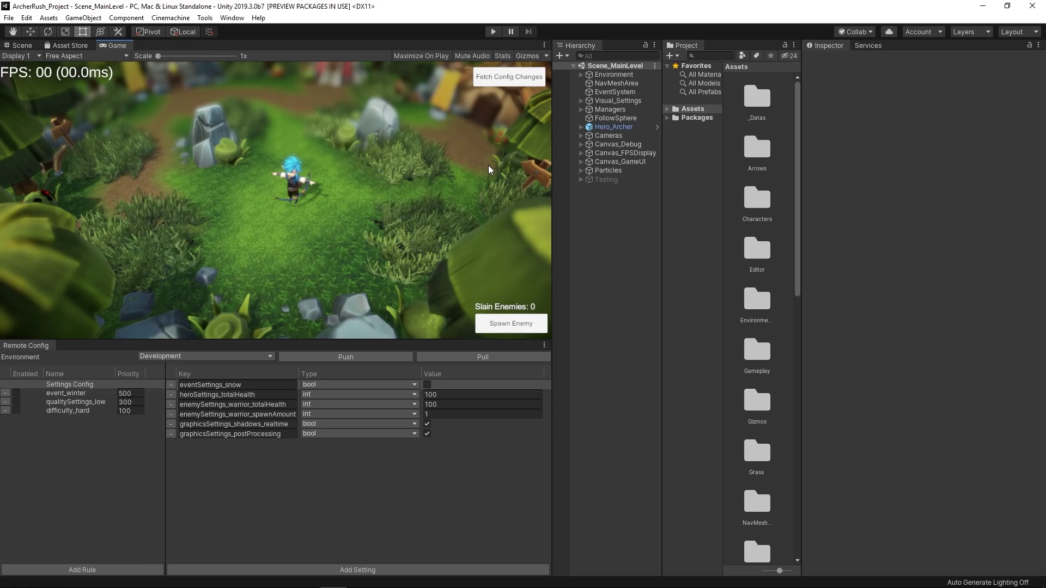
Open the Services window listing Ads, Analytics, Cloud Build and other services
left_click(890, 33)
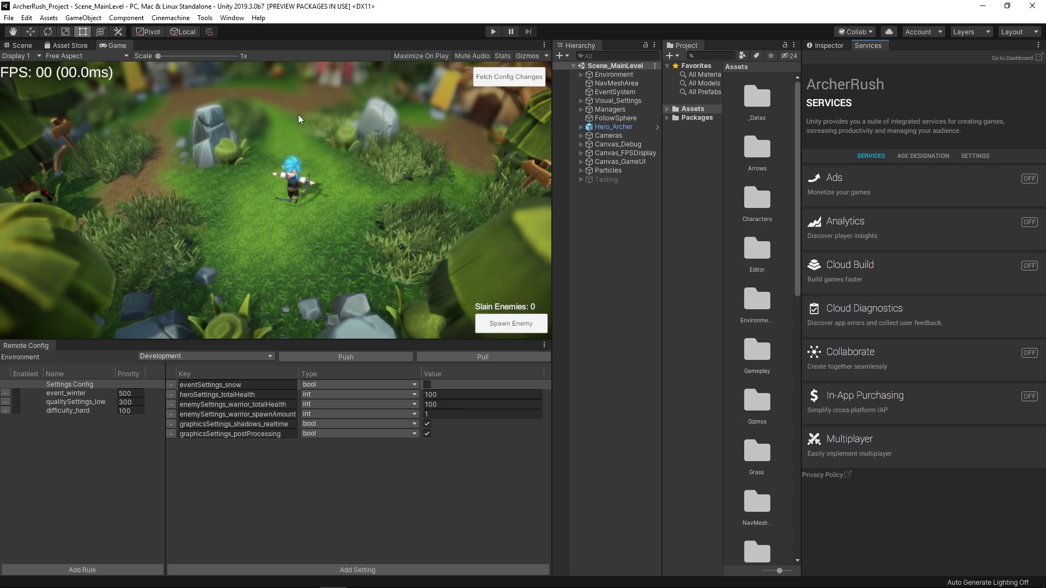
left_click(231, 18)
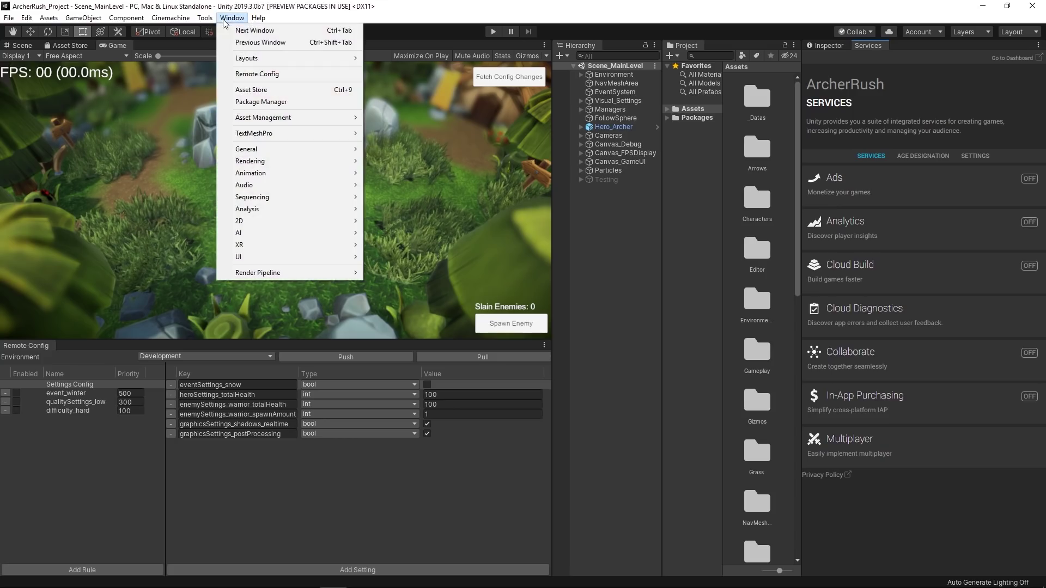
left_click(310, 77)
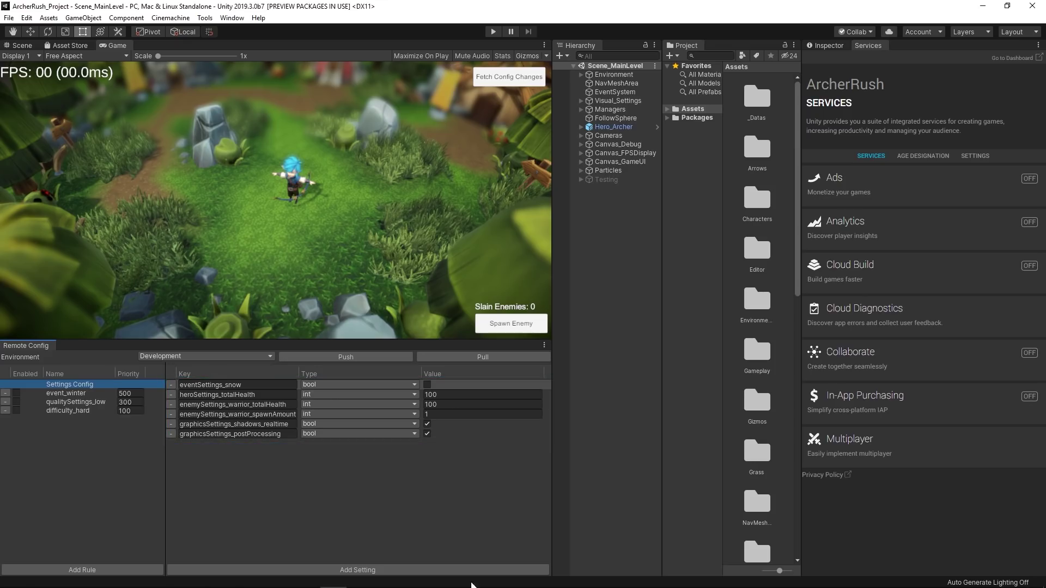
left_click(407, 570)
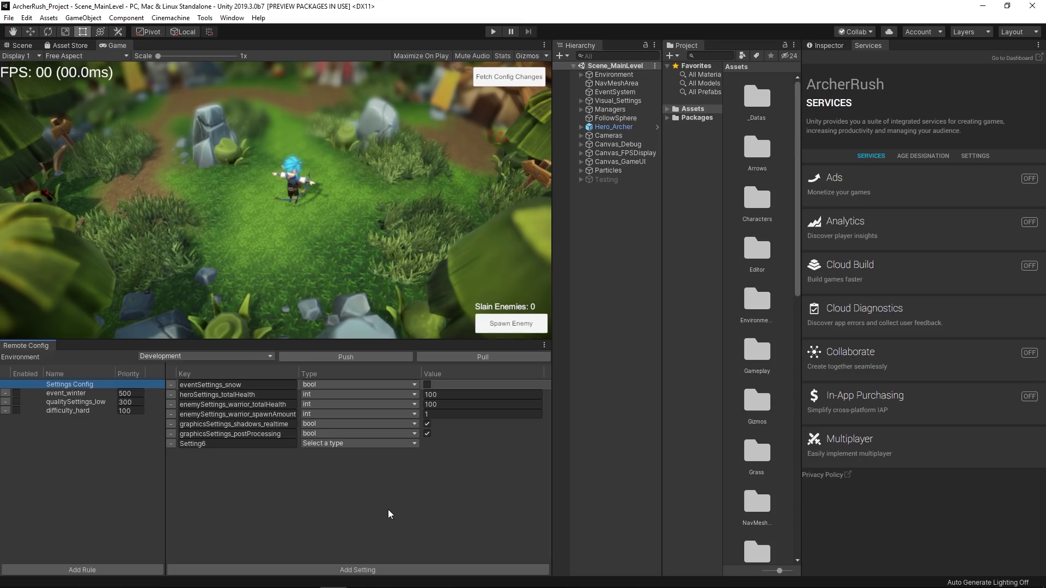
left_click(173, 446)
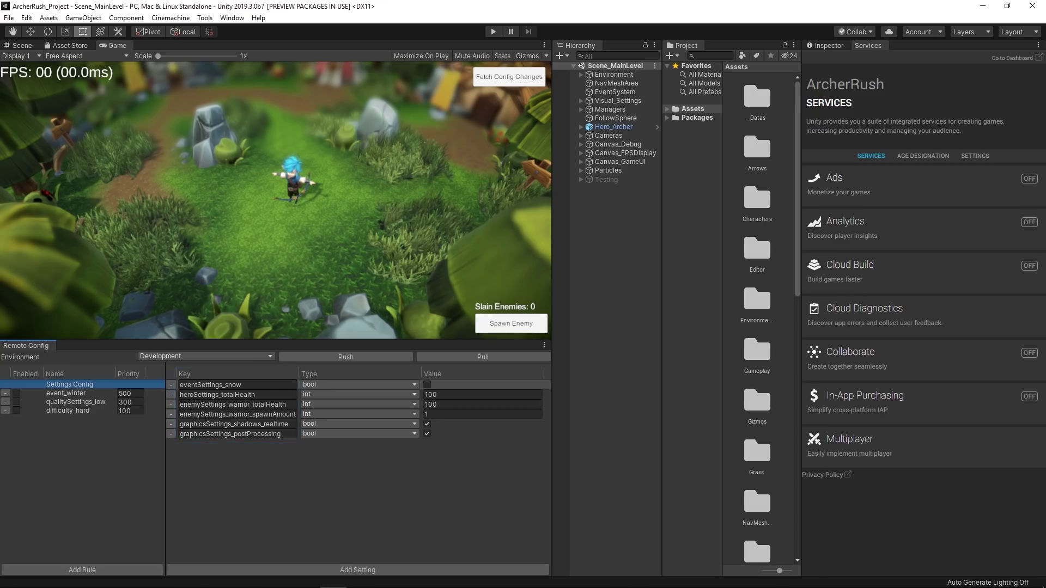
Show the event_winter rule's details and move focus to its Condition field
left_click(74, 392)
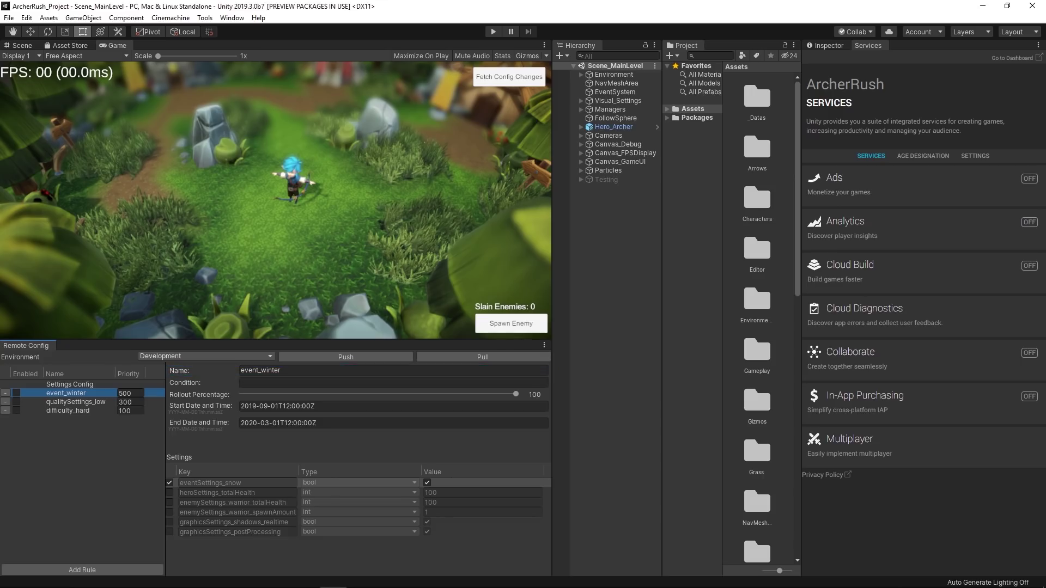
key("Tab")
key("Tab")
left_click(203, 357)
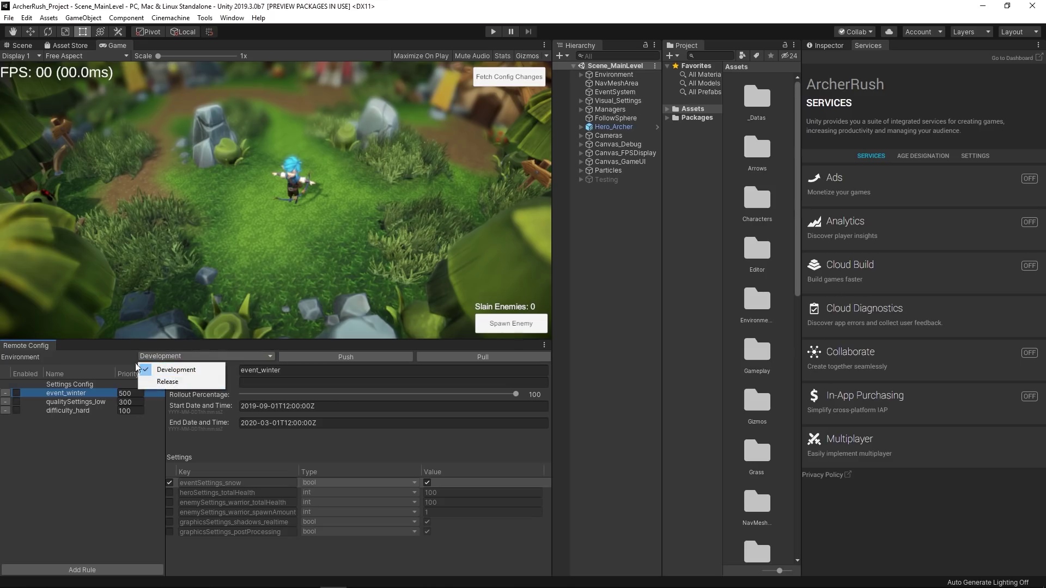
left_click(119, 360)
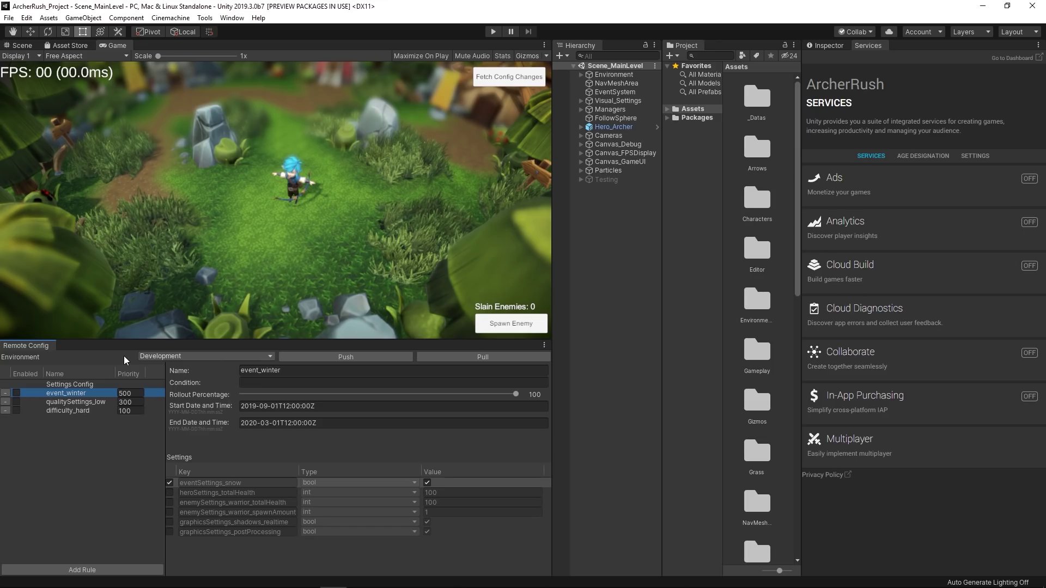
left_click(125, 360)
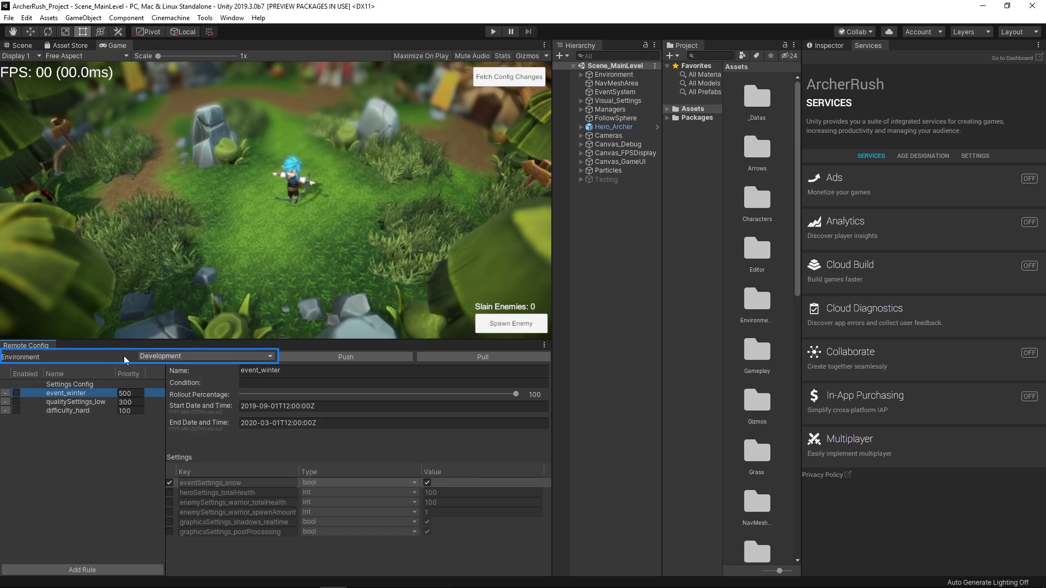
left_click(124, 360)
key("ctrl+shift+b")
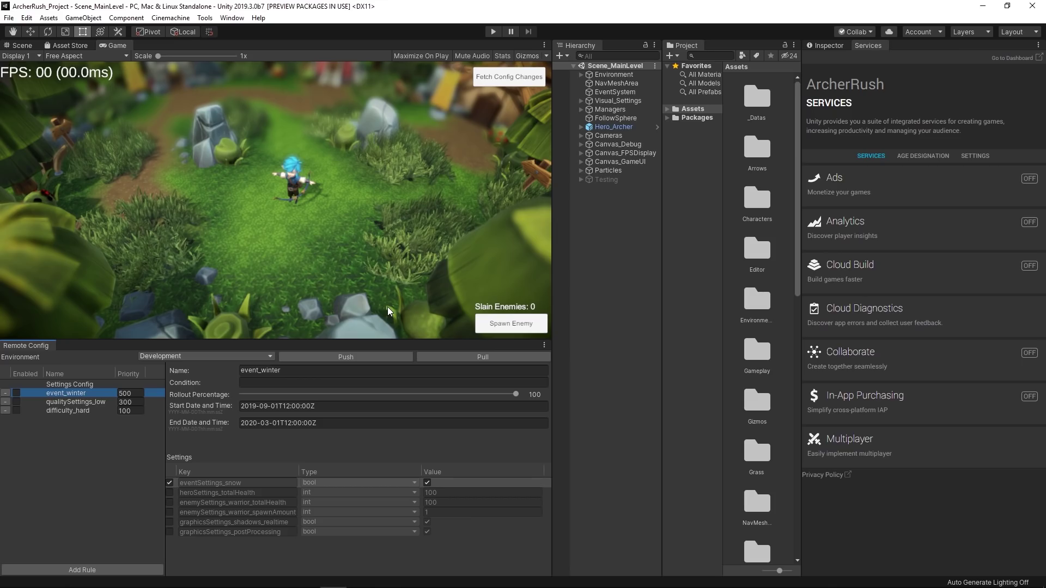
Play the ArcherRush level, spawn a warrior and defeat it so Slain Enemies reads 1
left_click(492, 31)
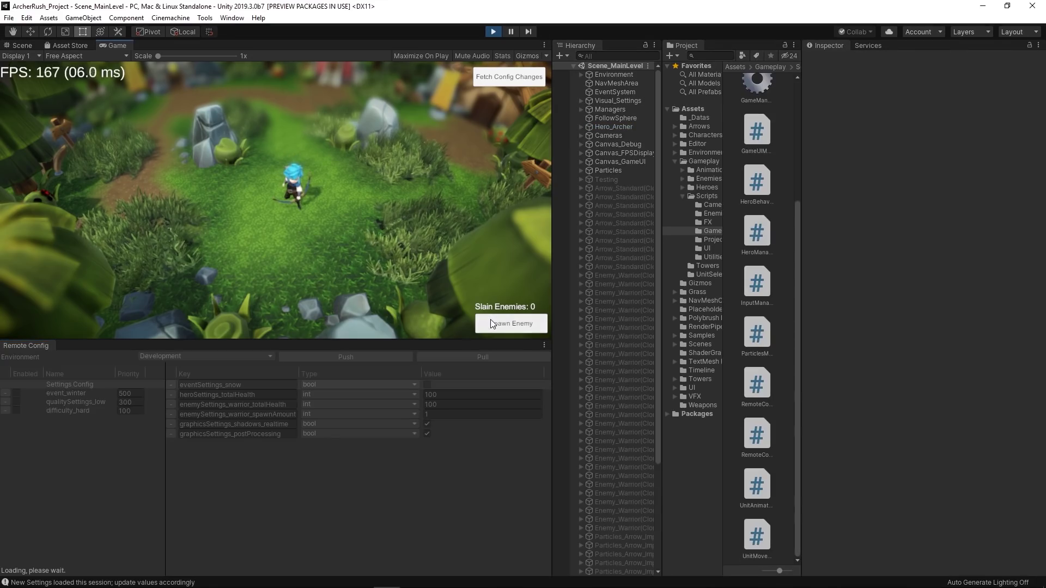
left_click(341, 194)
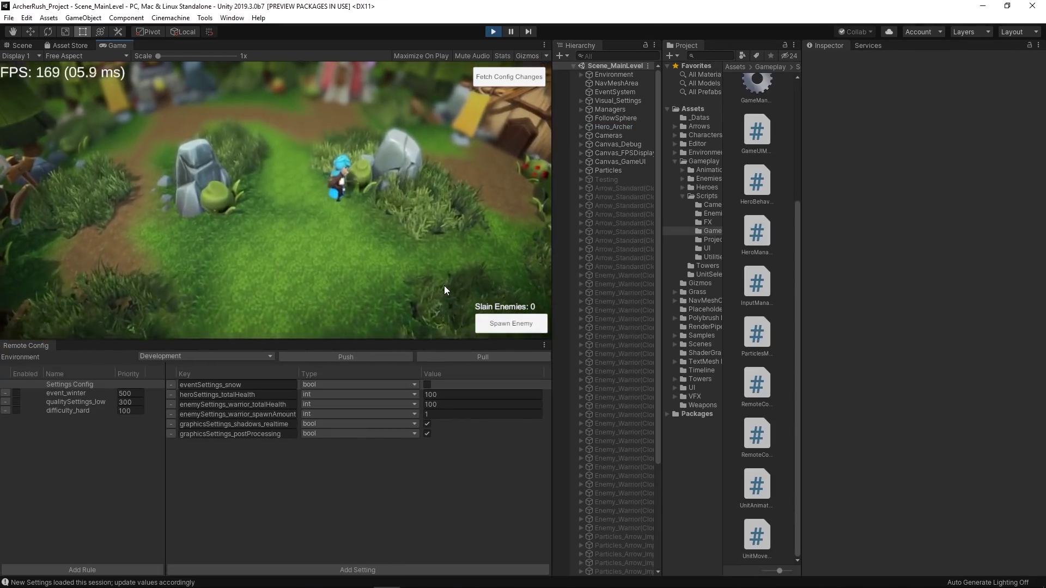
left_click(294, 220)
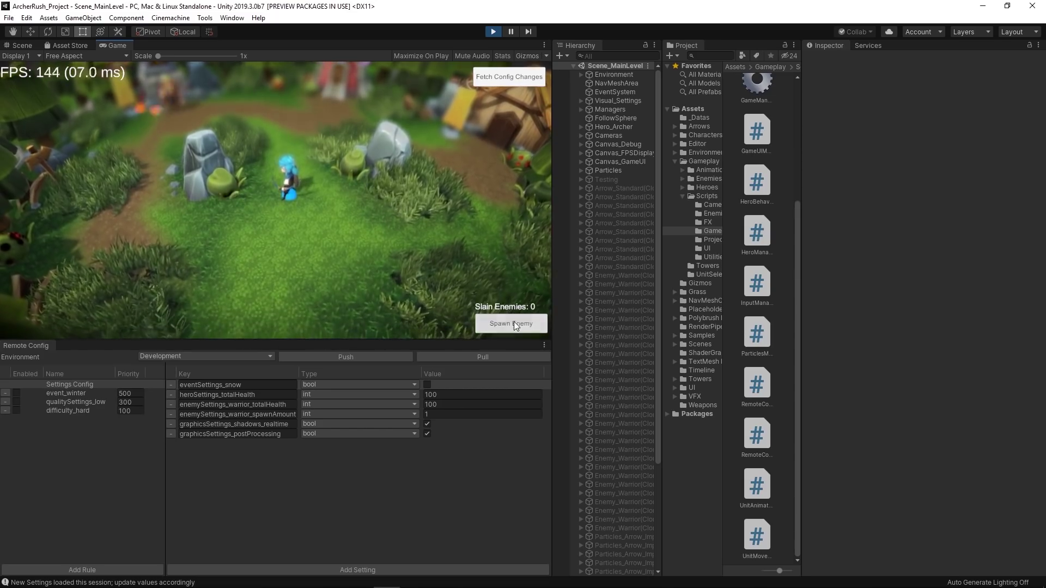
left_click(513, 323)
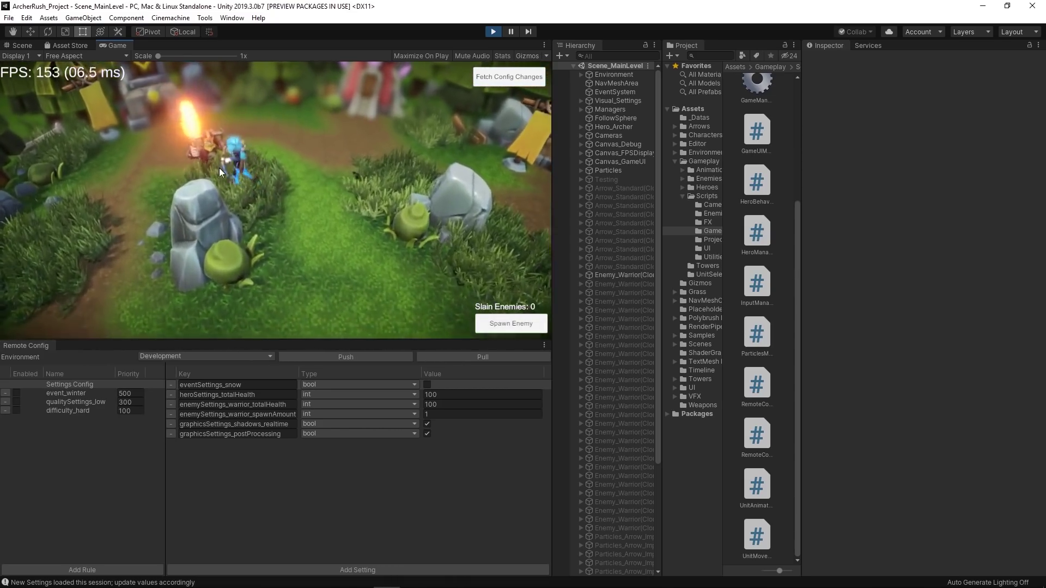
left_click(257, 200)
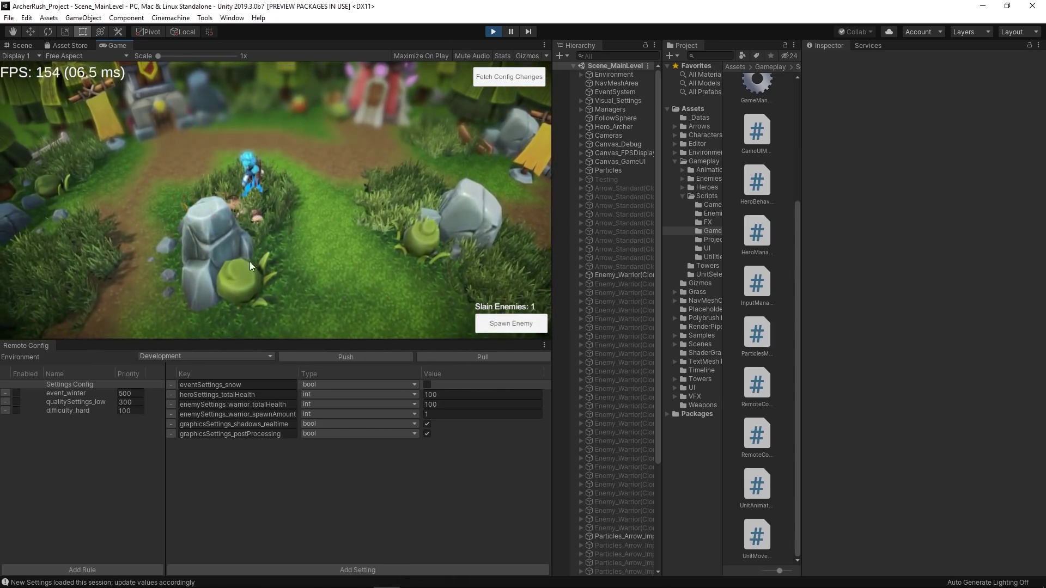
left_click(82, 384)
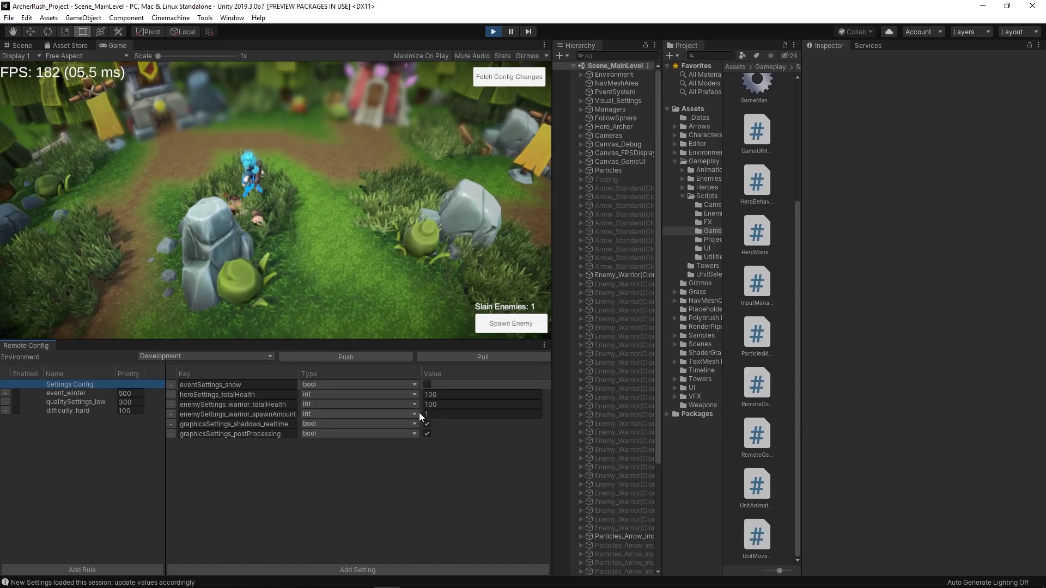
Set enemySettings_warrior_spawnAmount to 5, push and fetch it, then spawn five warriors
left_click(444, 415)
type("5")
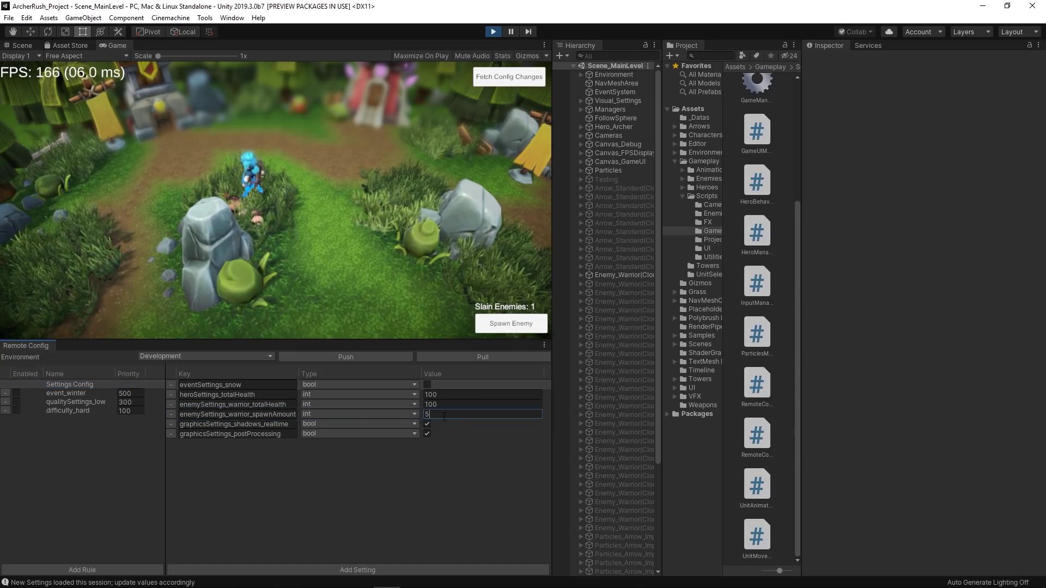
left_click(385, 357)
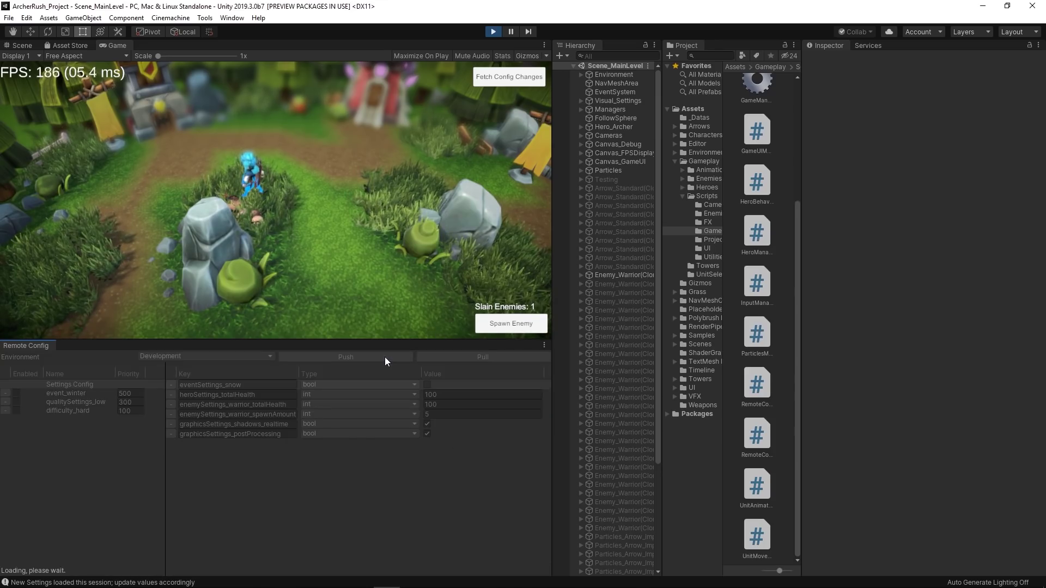
left_click(508, 77)
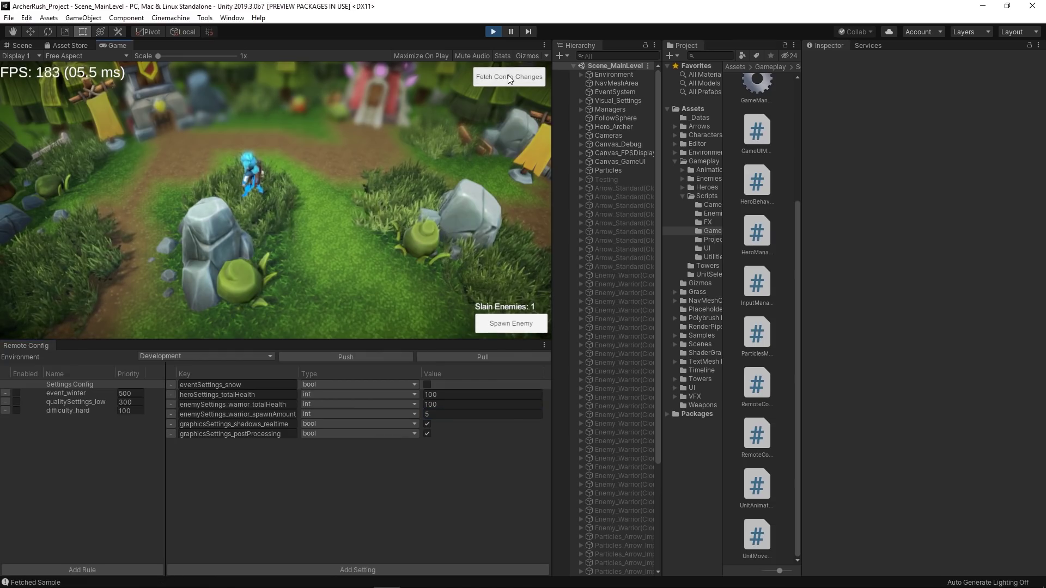
left_click(505, 323)
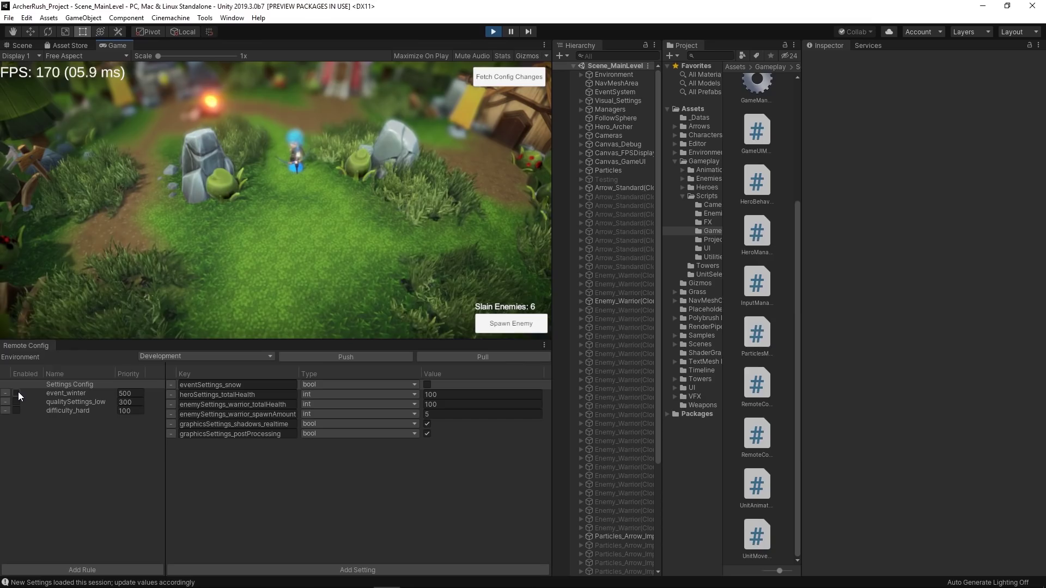
Enable event_winter, push and fetch it for snow, spawn warriors, then exit Play mode
left_click(18, 393)
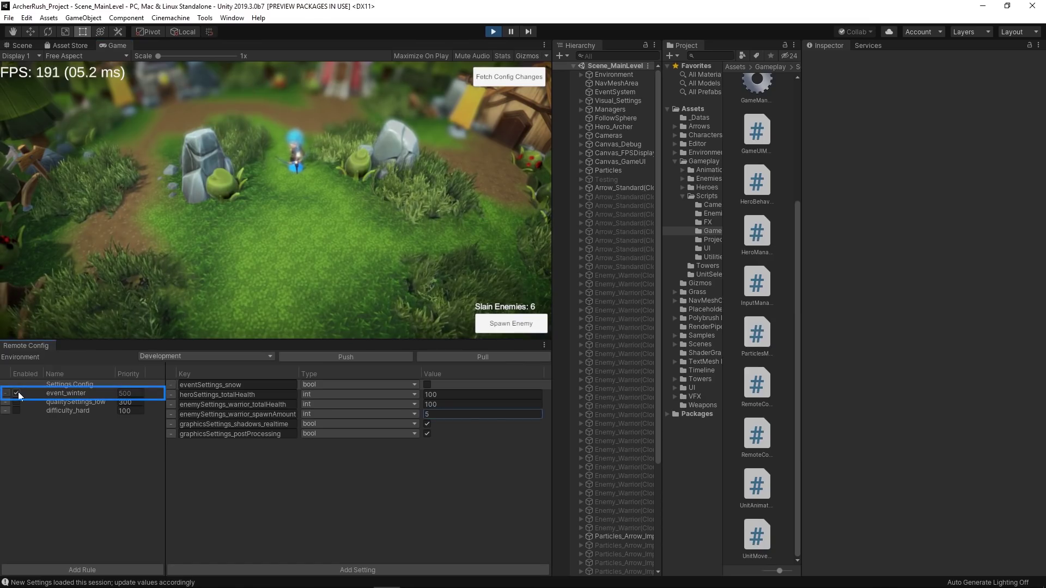
left_click(357, 354)
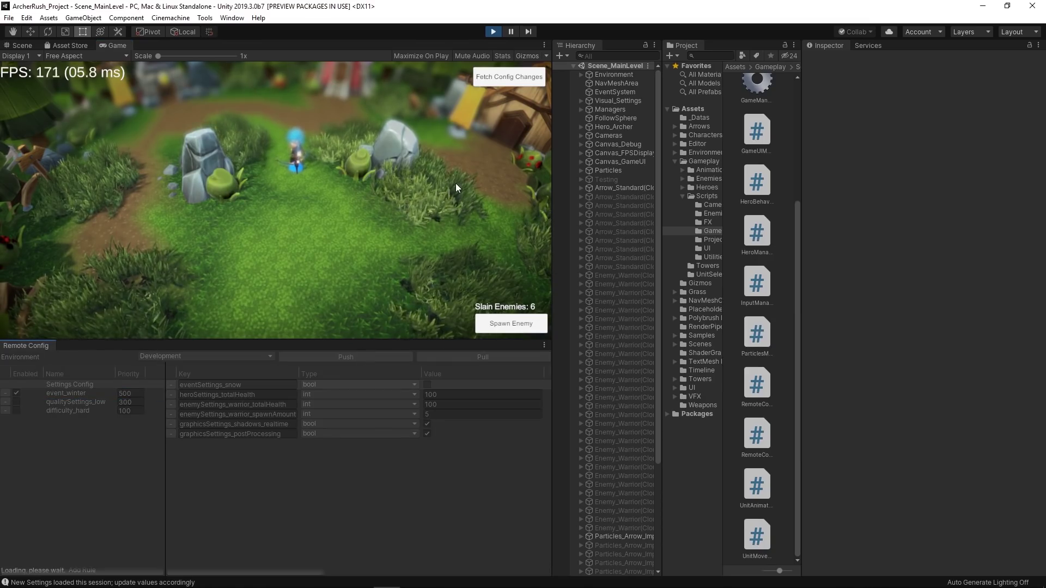
left_click(519, 74)
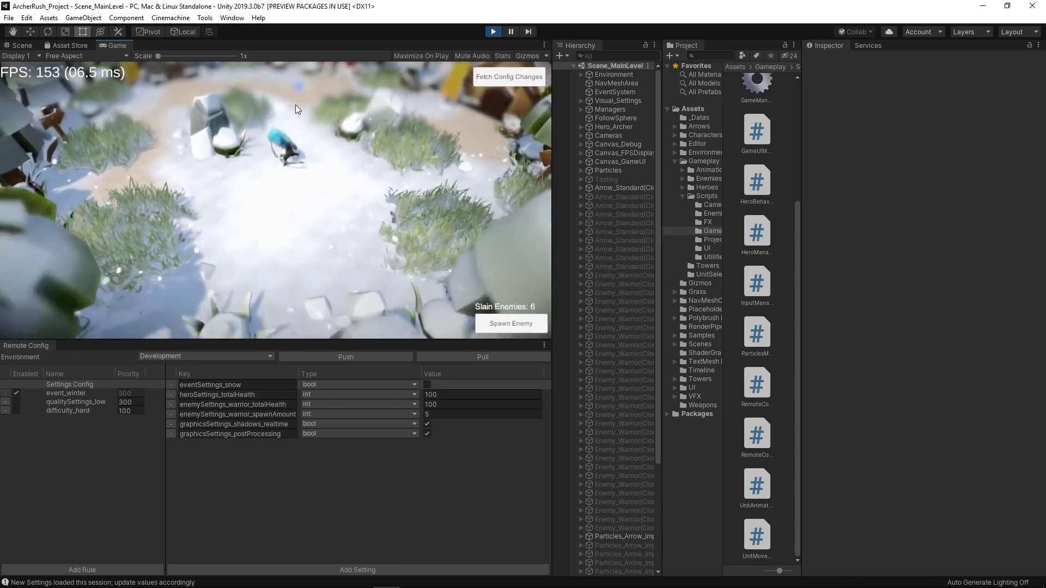
left_click(511, 323)
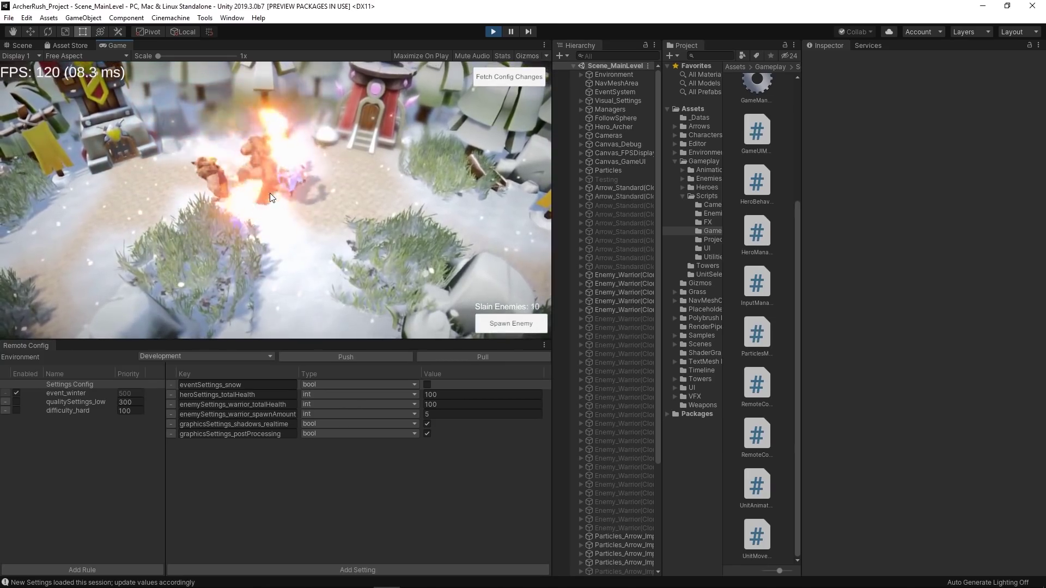
key("ctrl+p")
Expand Managers, select RemoteConfigsManager and open its script in Visual Studio
left_click(580, 108)
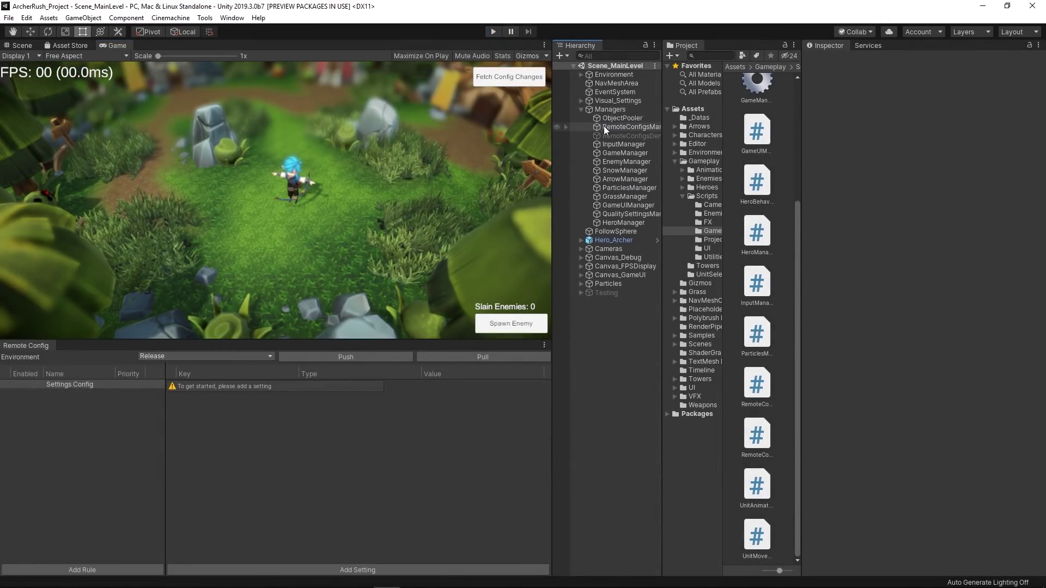
left_click(605, 126)
double_click(945, 144)
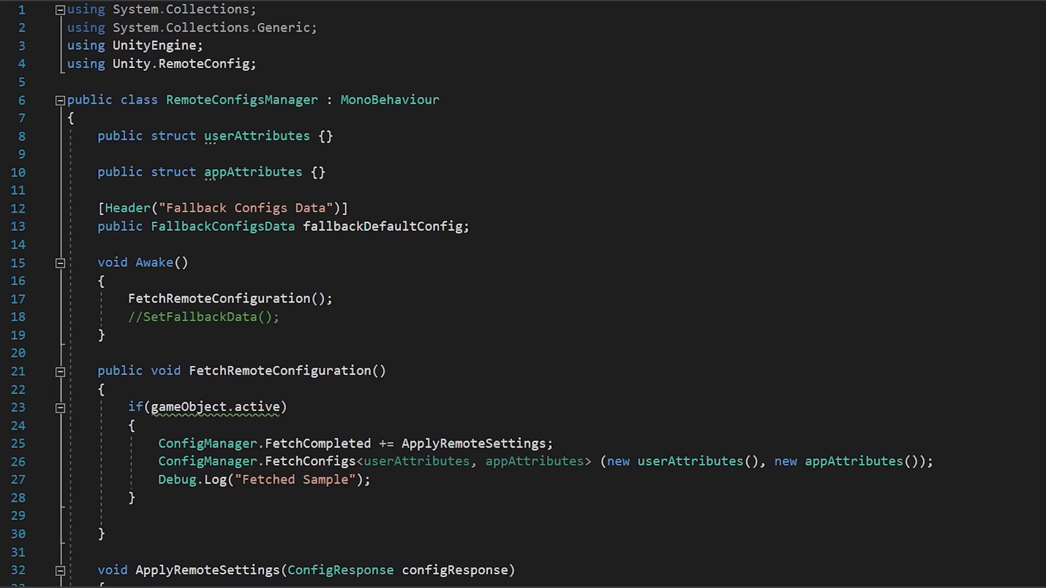
scroll(522, 295, "down", 2)
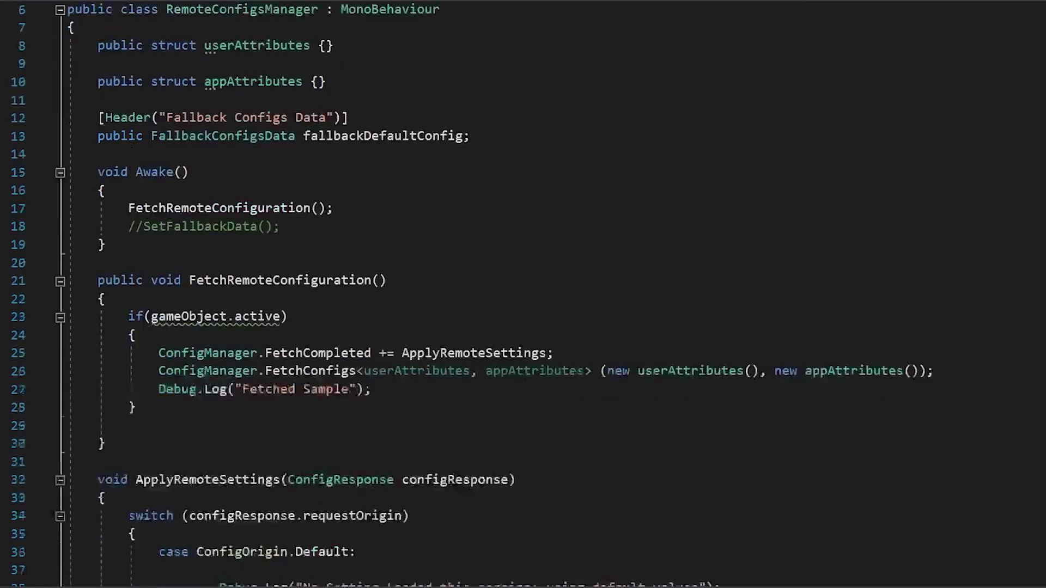
scroll(523, 294, "down", 4)
scroll(522, 295, "down", 4)
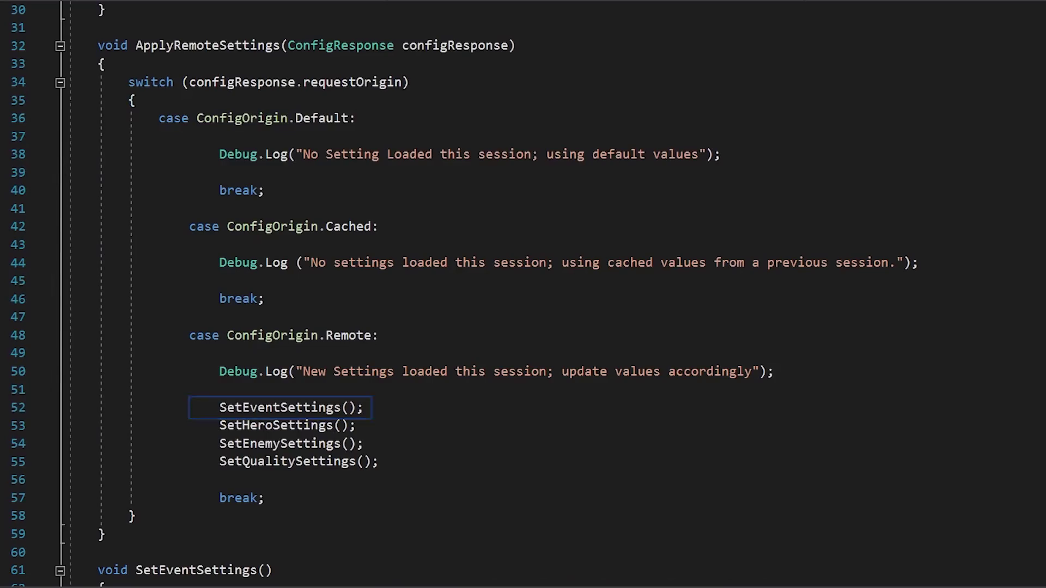
scroll(523, 294, "down", 3)
scroll(523, 294, "down", 3)
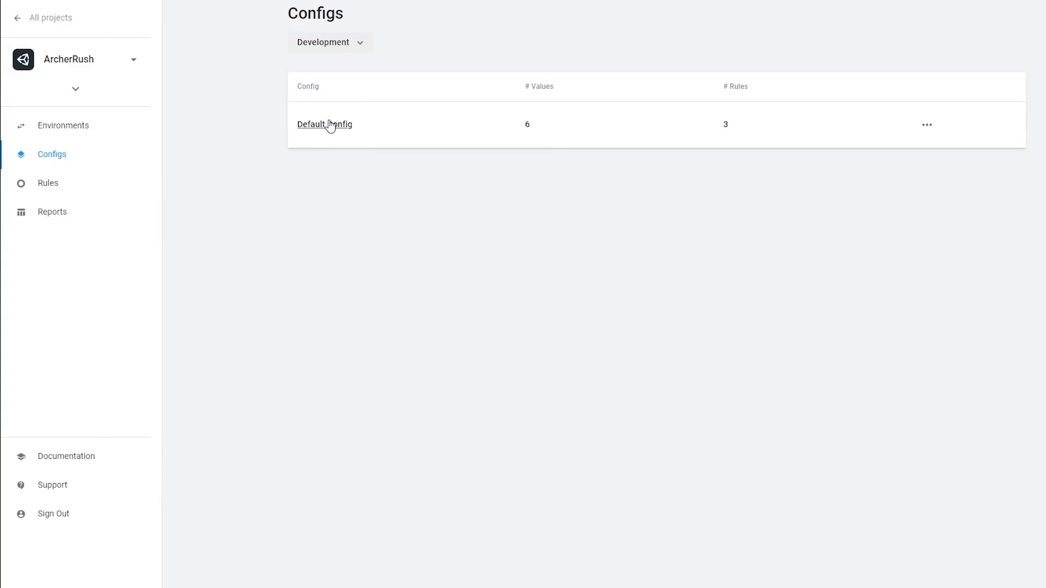
Save Default Config's enemySettings_warrior_spawnAmount as 1, then return to the configs list
left_click(330, 125)
left_click(658, 288)
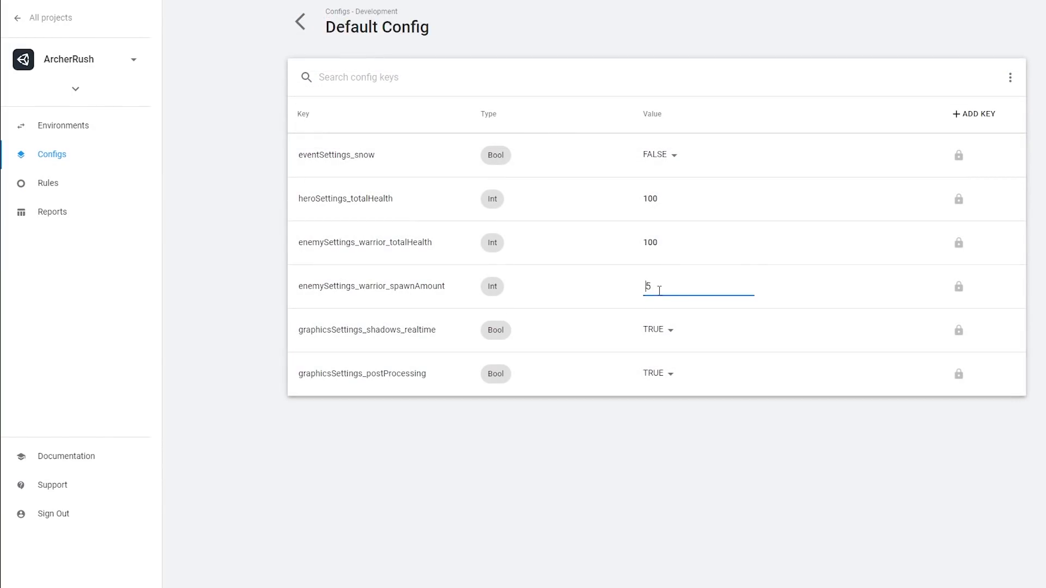
double_click(650, 287)
type("1")
left_click(704, 444)
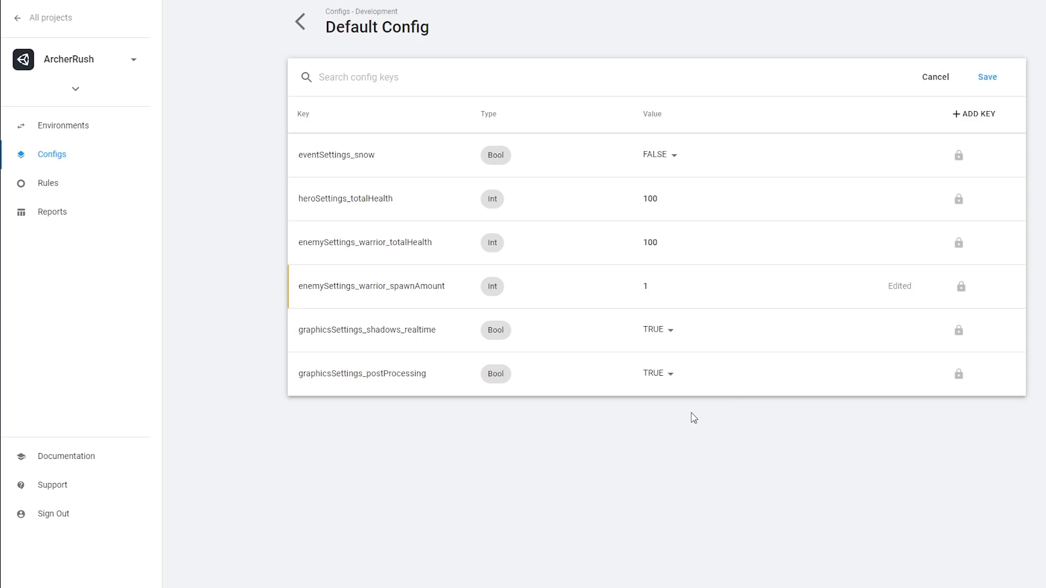
left_click(989, 76)
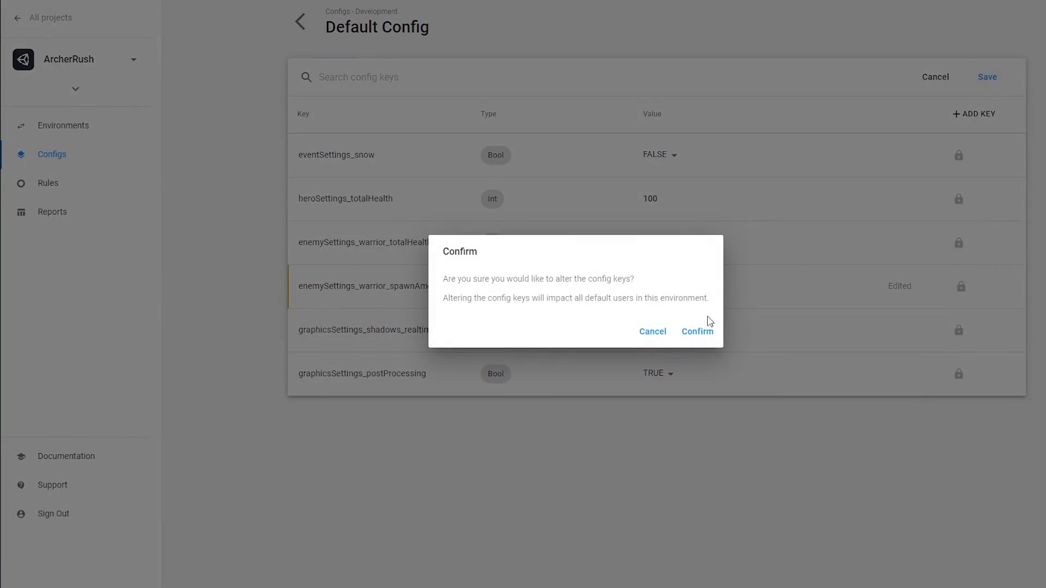
left_click(697, 332)
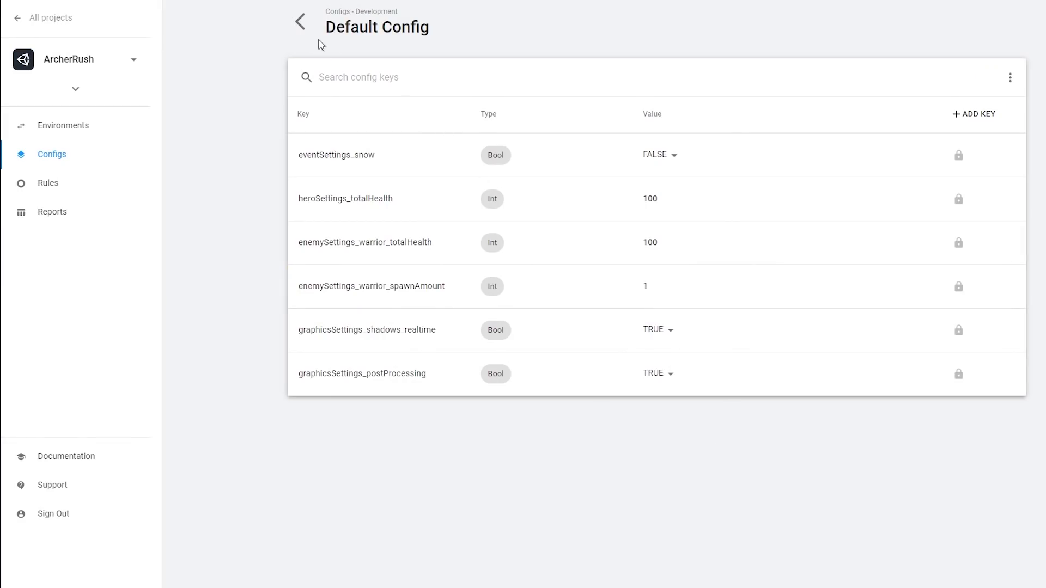
left_click(300, 23)
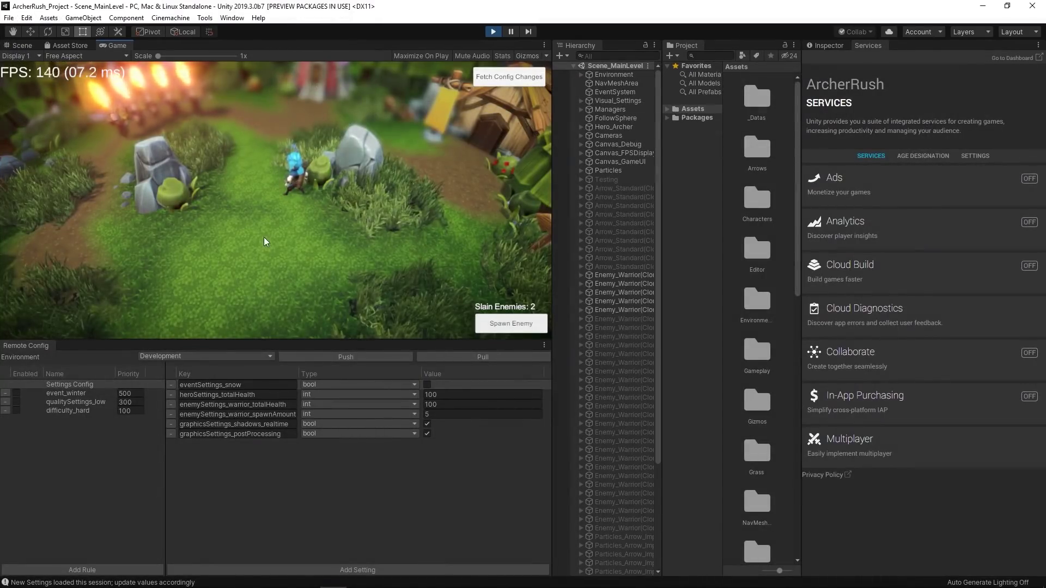